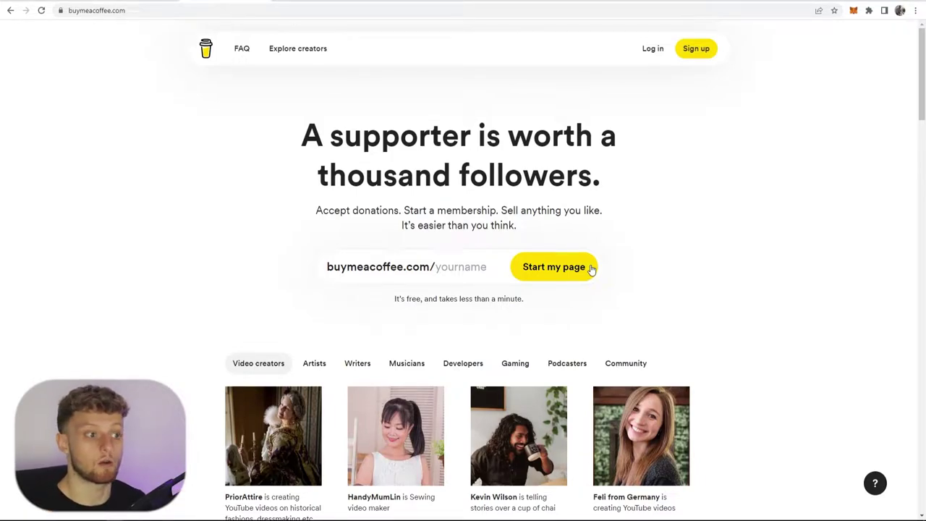
# - Highlight the supporter headline and the donation and membership phrases on the landing page
pyautogui.moveTo(302, 134); pyautogui.dragTo(584, 158)
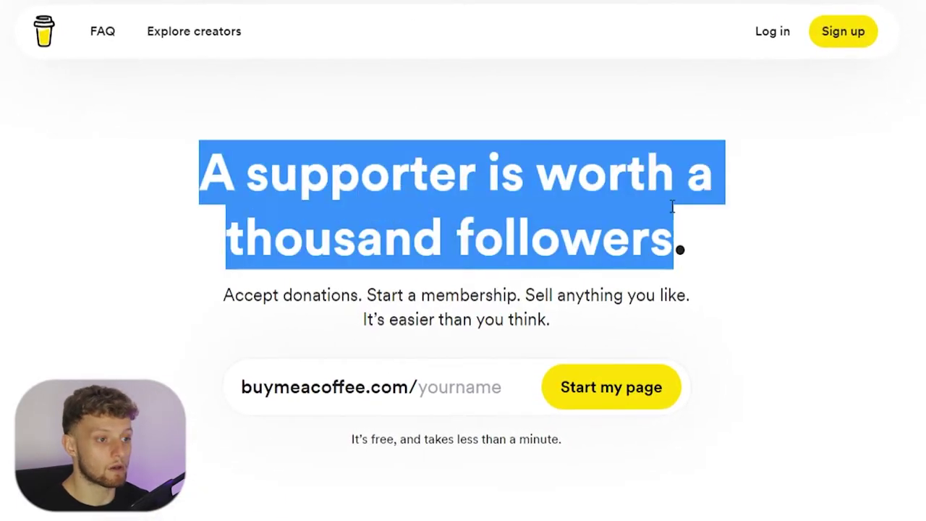
pyautogui.click(252, 303)
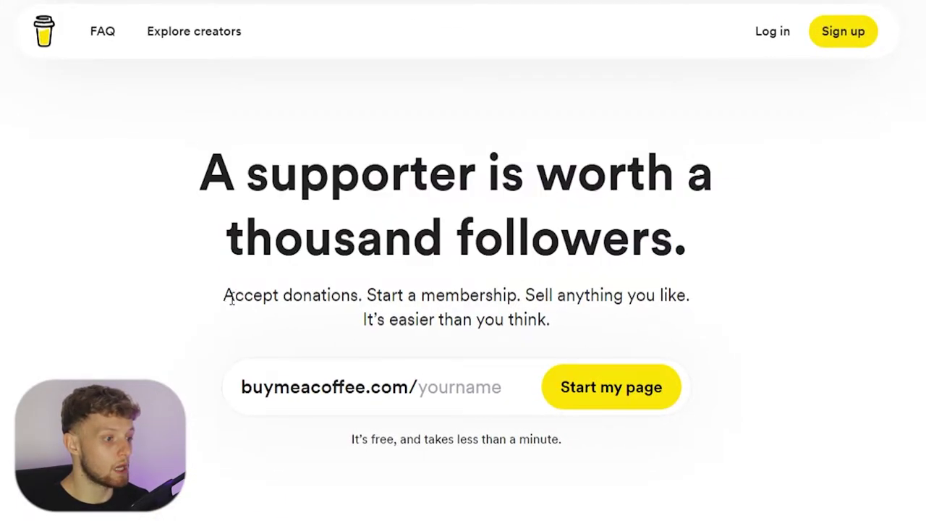
pyautogui.moveTo(226, 295); pyautogui.dragTo(749, 302)
pyautogui.click(363, 295)
pyautogui.click(524, 295)
pyautogui.click(753, 292)
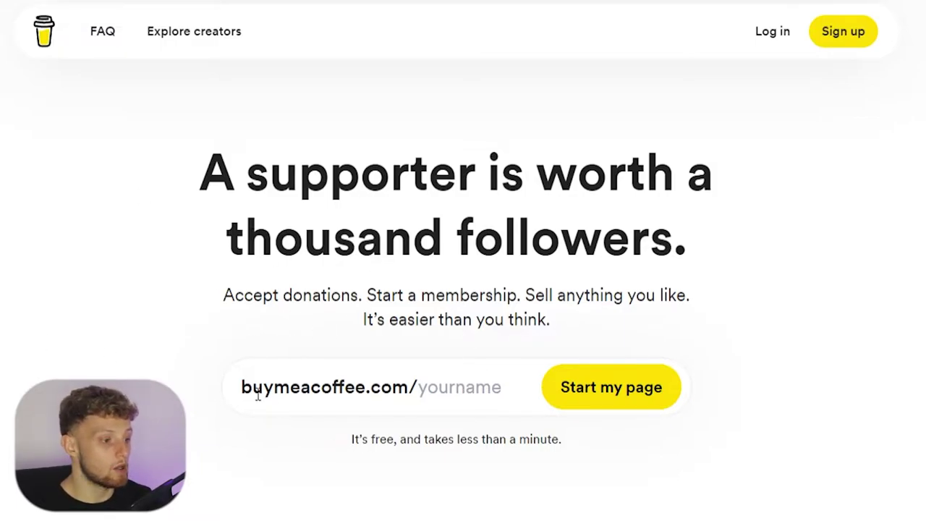
# - Claim the page name 'KBYT123' to begin sign-up
pyautogui.click(431, 385)
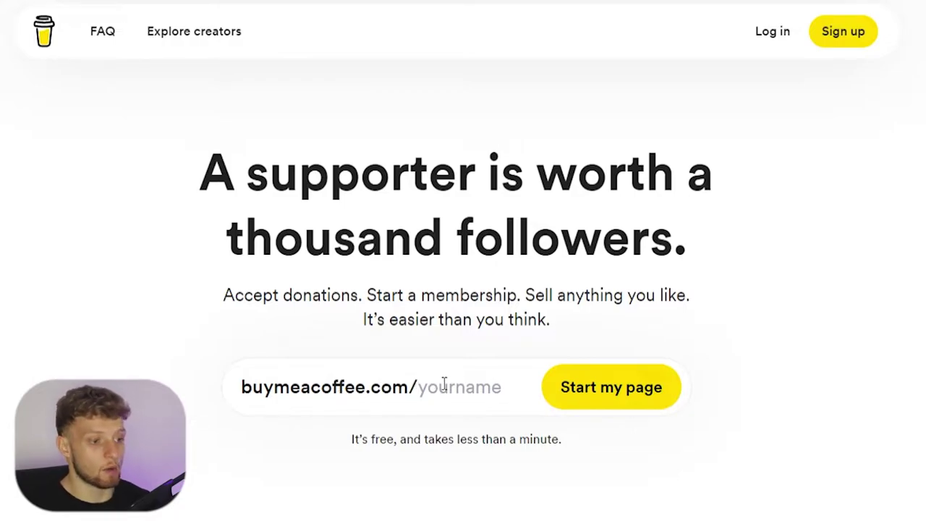
pyautogui.write('KB')
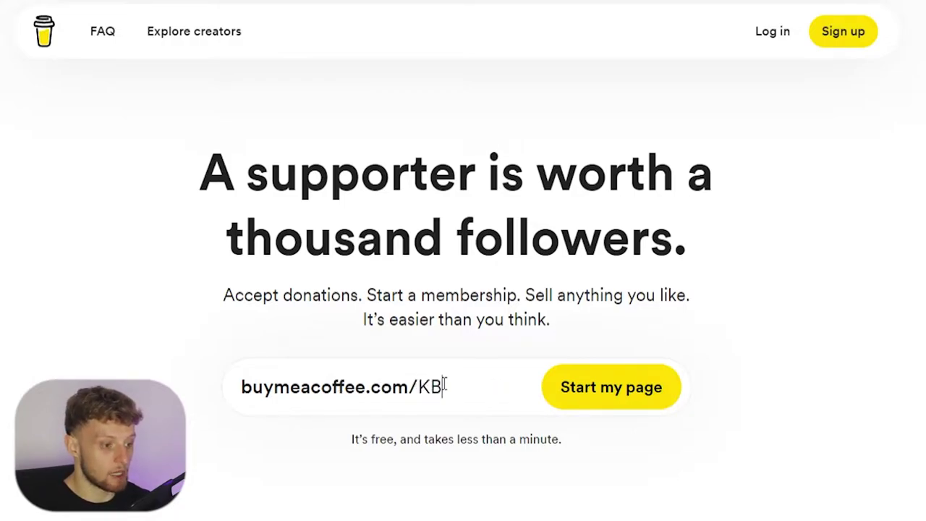
pyautogui.write('YT123')
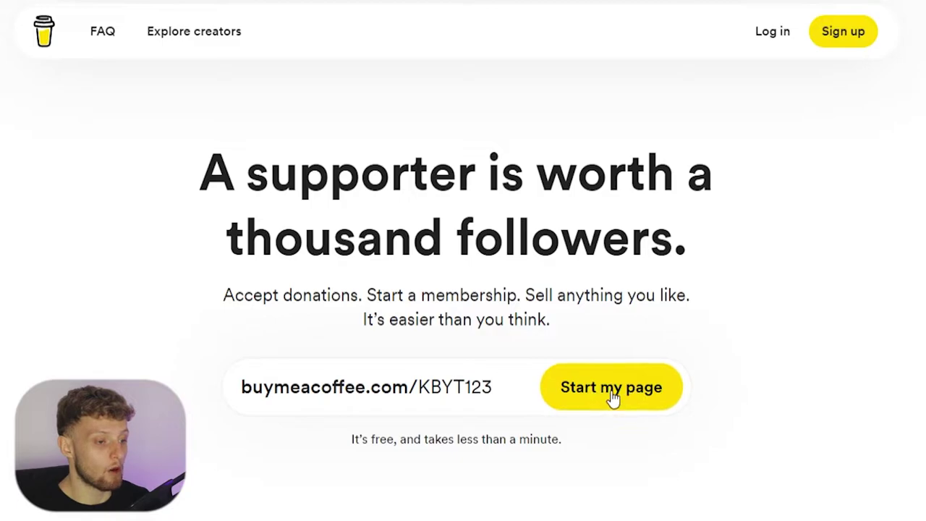
pyautogui.scroll(-1, 556, 275)
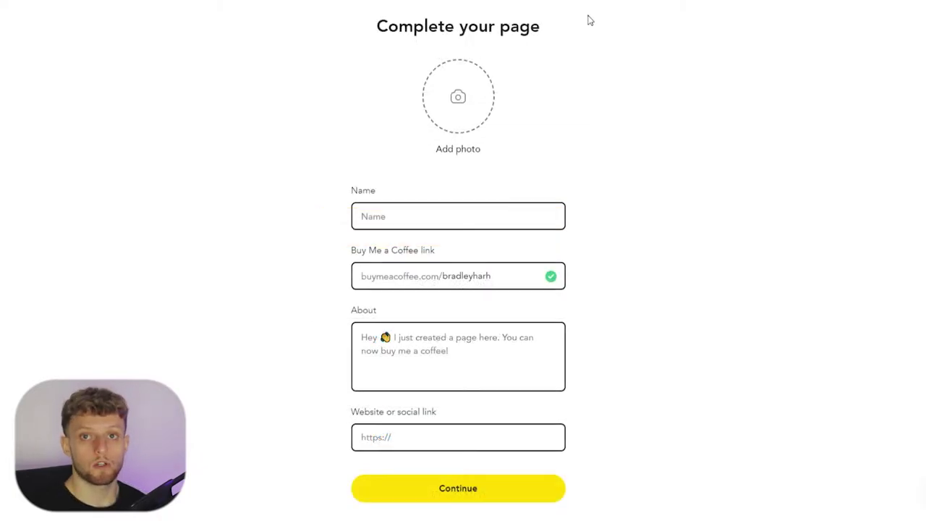
# - Upload the nasa night-time Earth image as the profile photo
pyautogui.moveTo(565, 31); pyautogui.dragTo(371, 31)
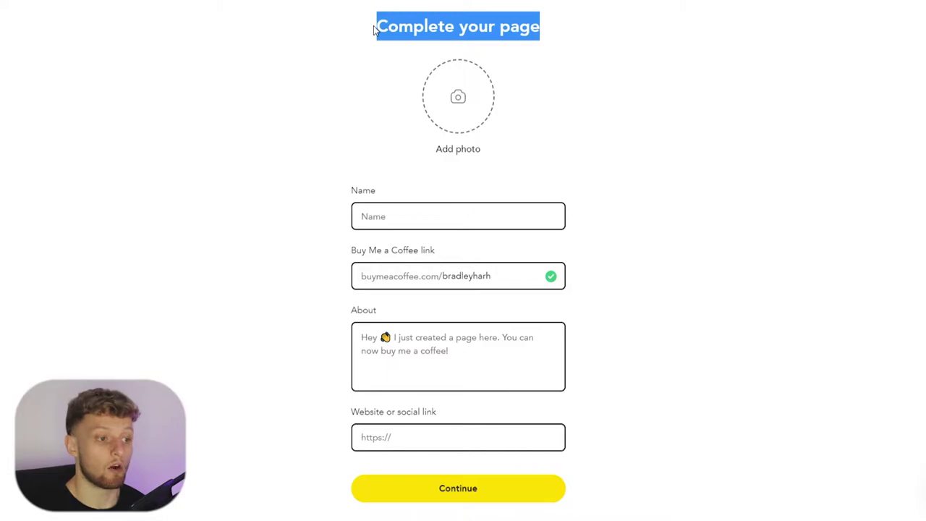
pyautogui.click(373, 27)
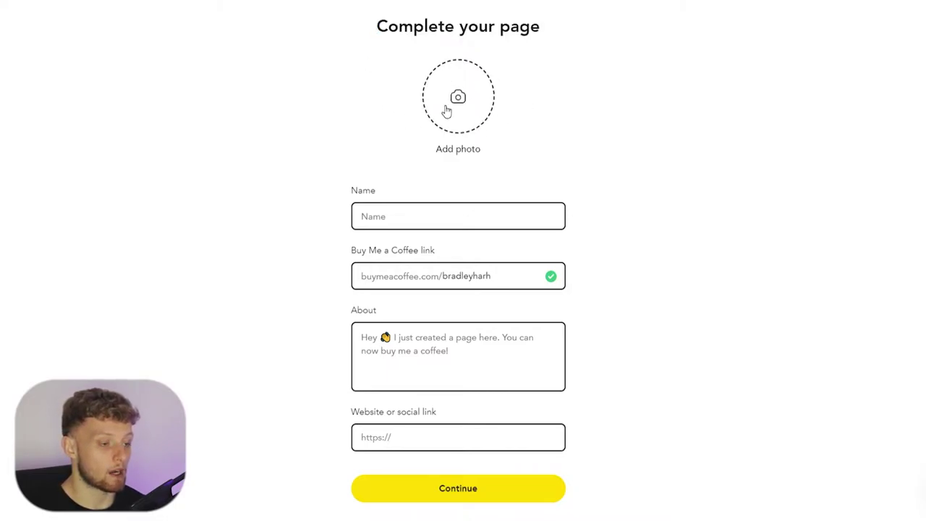
pyautogui.click(473, 105)
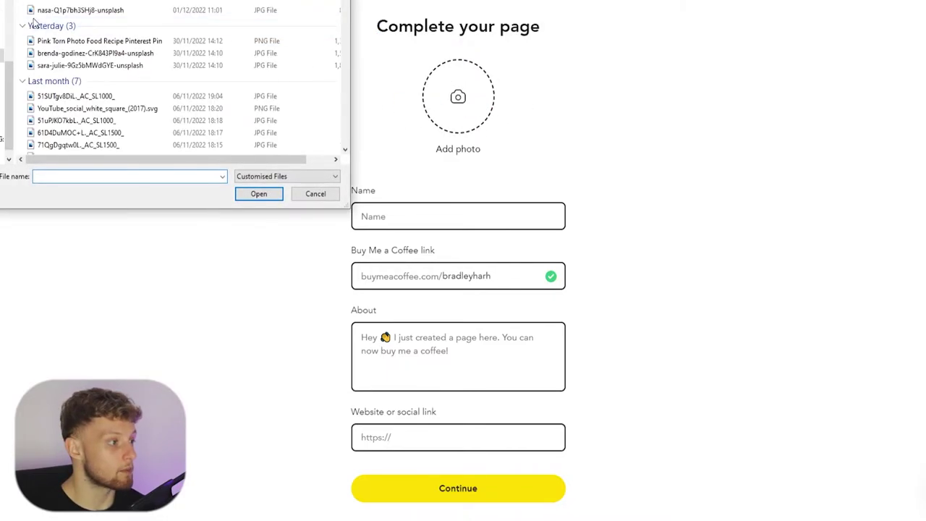
pyautogui.doubleClick(89, 10)
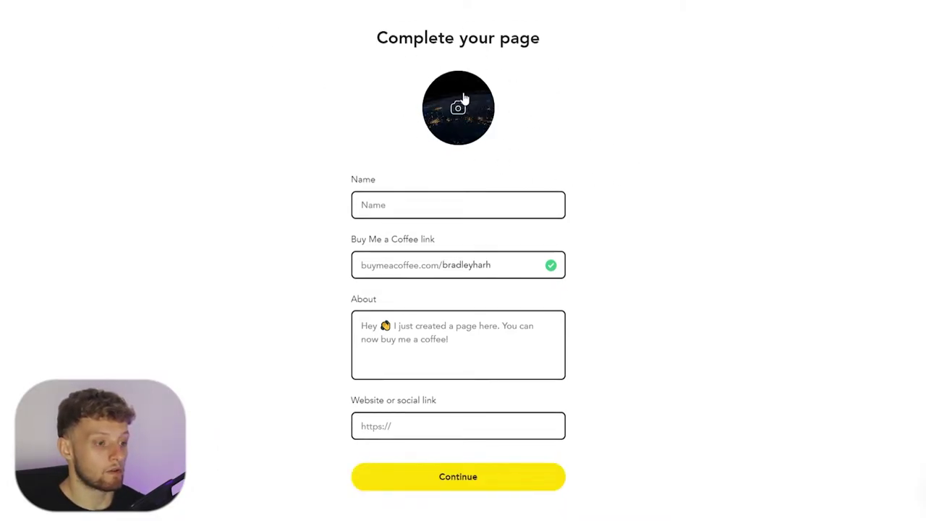
# - Fill in the creator's full name in the Name field
pyautogui.scroll(-1, 493, 119)
pyautogui.click(416, 189)
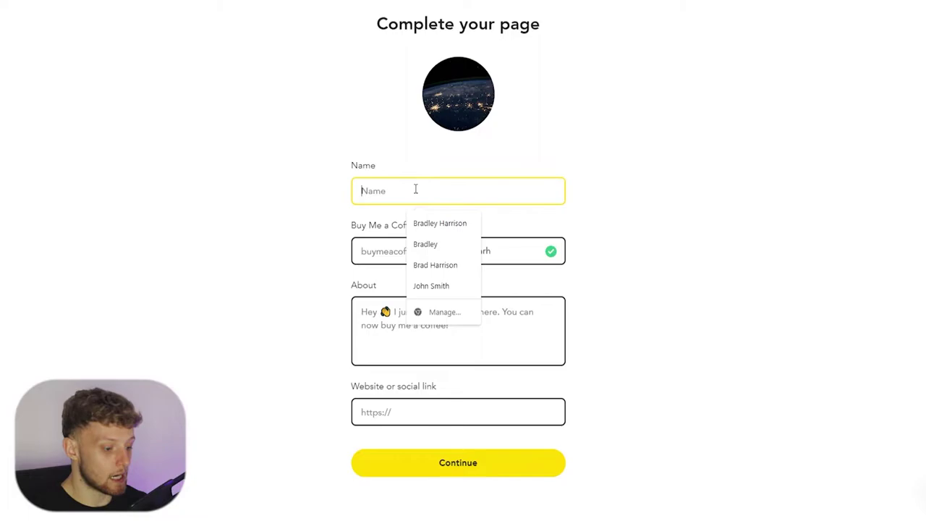
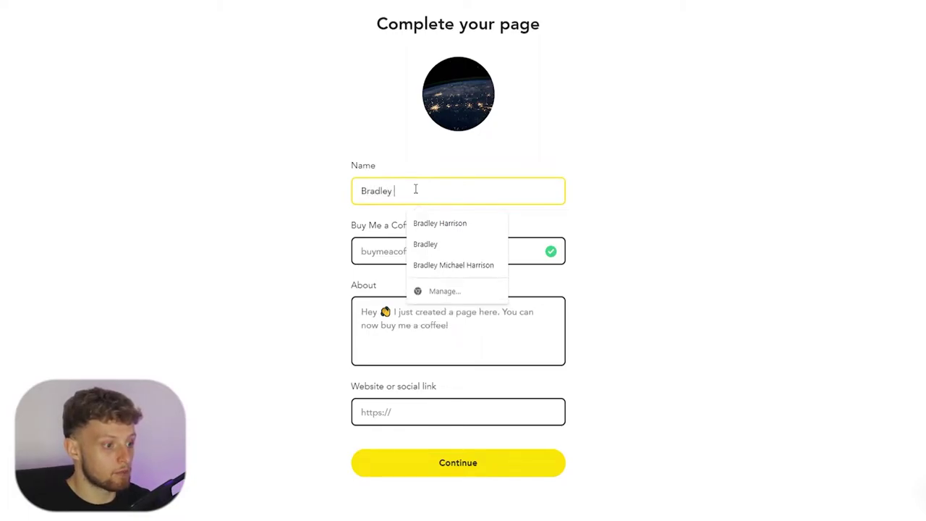
pyautogui.click(689, 209)
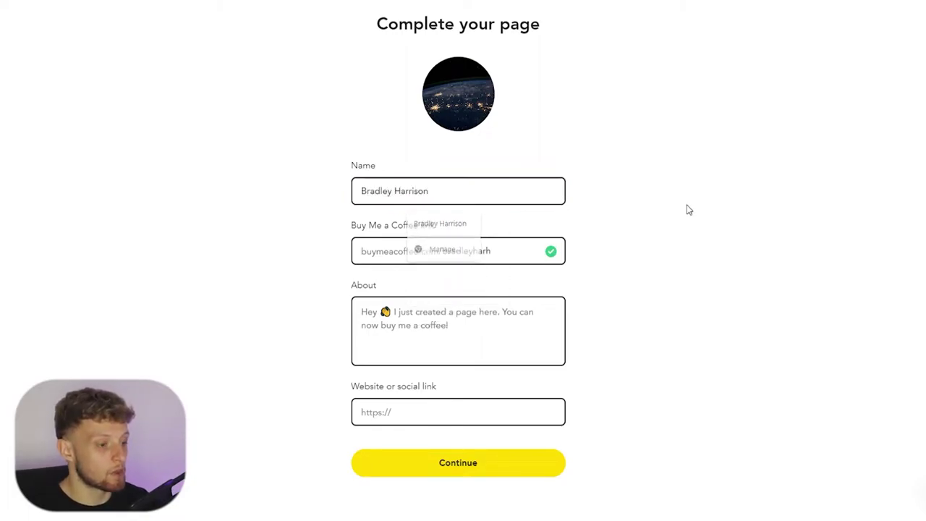
pyautogui.moveTo(353, 224); pyautogui.dragTo(436, 227)
pyautogui.click(444, 228)
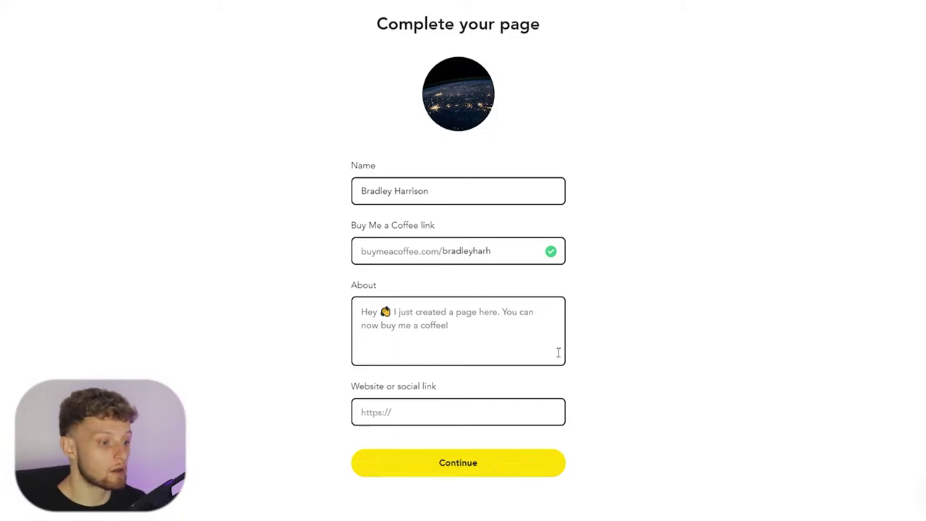
# - Replace the suggested page link with 'KBY123'
pyautogui.doubleClick(506, 252)
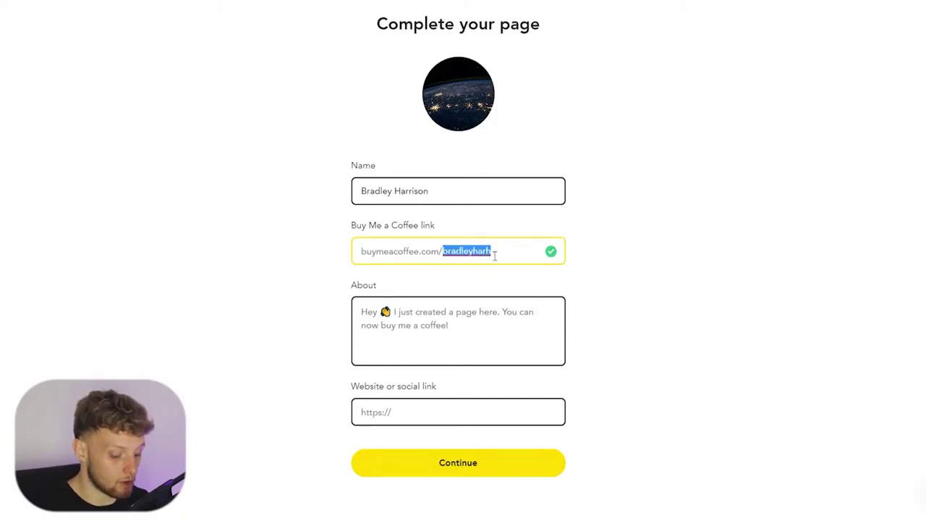
pyautogui.write('KBY123')
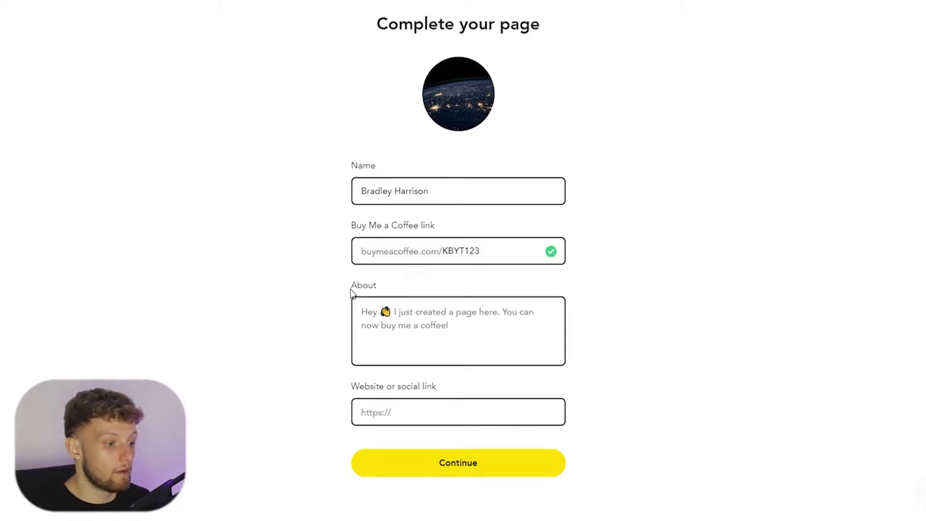
pyautogui.moveTo(352, 291); pyautogui.dragTo(388, 287)
pyautogui.click(412, 288)
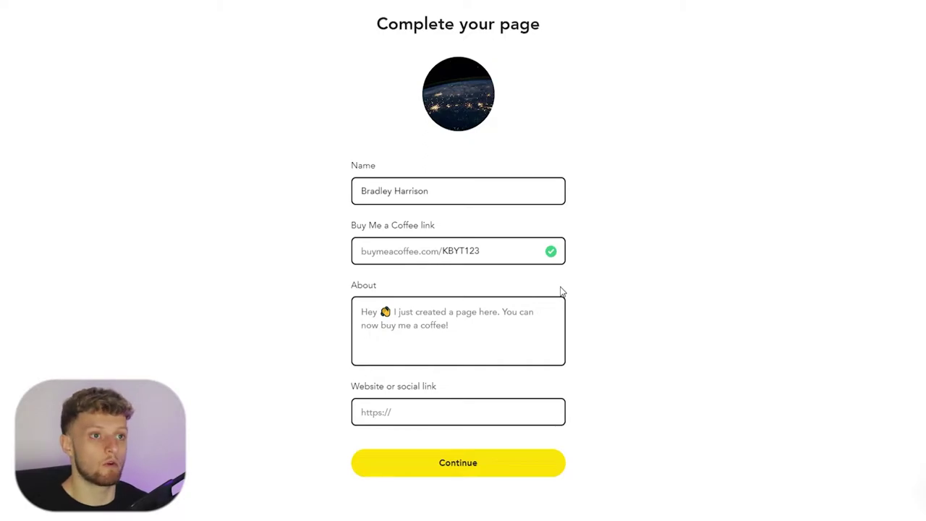
# - Write the About text 'Hey, I make tutorial videos!'
pyautogui.click(425, 321)
pyautogui.write('Hey, ')
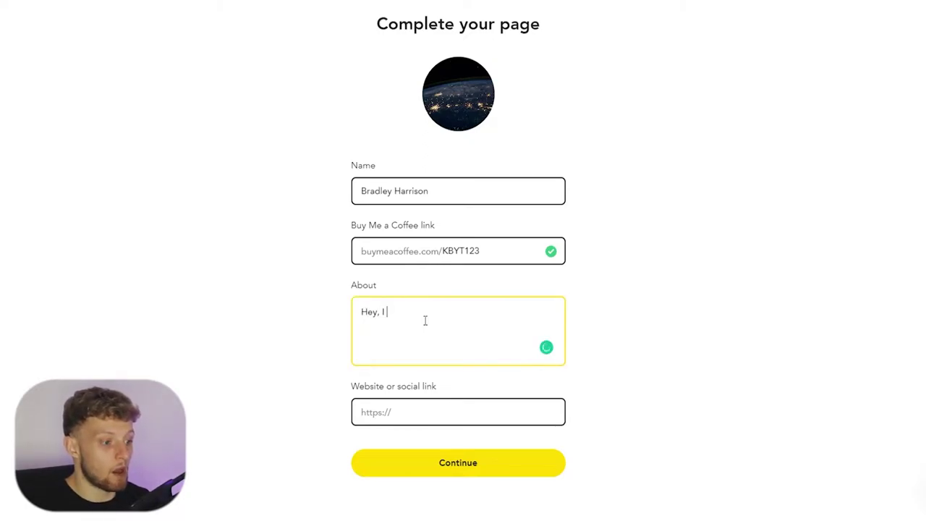
pyautogui.write('I make tutorial videos!')
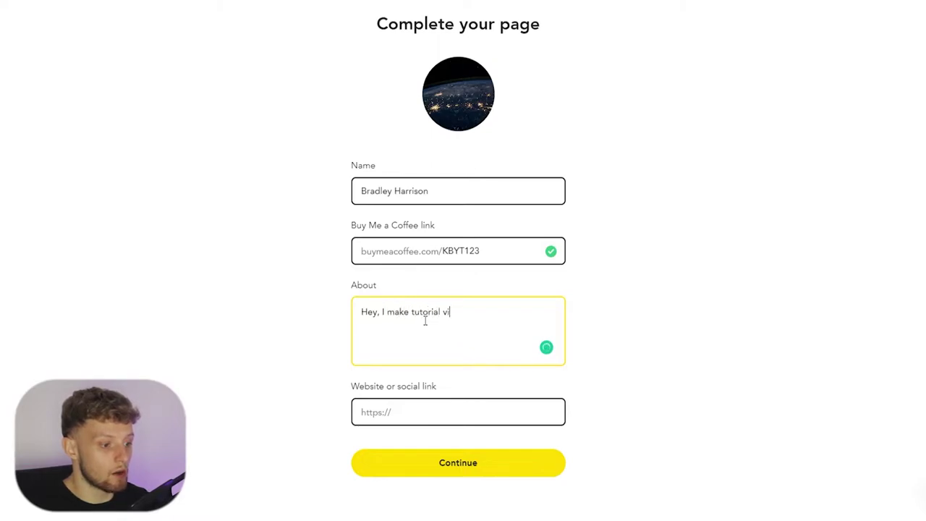
pyautogui.click(441, 417)
# - Paste the YouTube channel link as the website and submit the page details
pyautogui.click(409, 409)
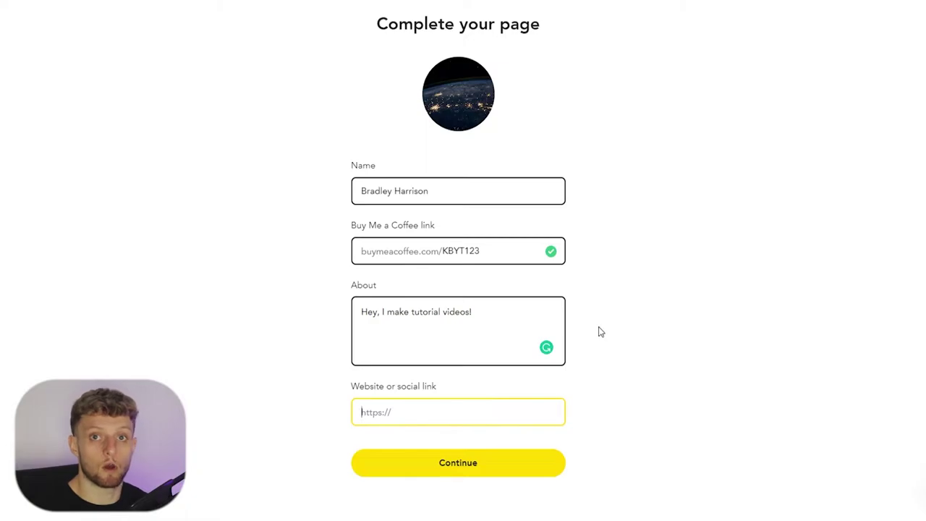
pyautogui.write('https://www.youtube.com/channel/UCpT0JcJRu9d0QtugrTMDwsw')
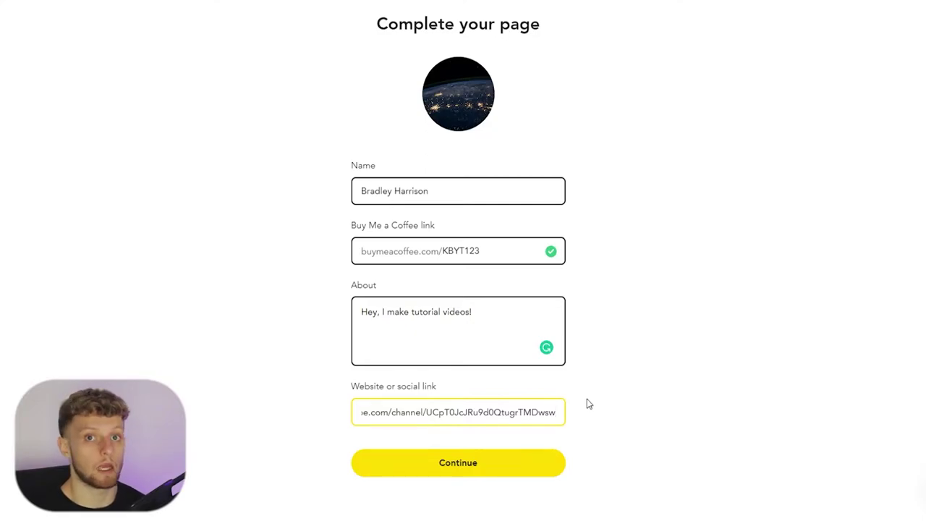
pyautogui.click(461, 466)
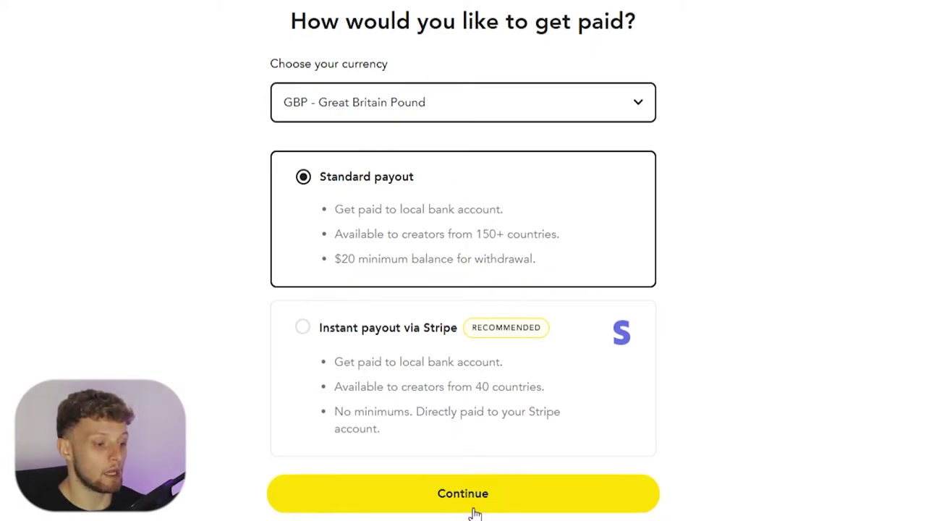
# - Continue with GBP - Great Britain Pound and Standard payout to publish the page
pyautogui.click(408, 498)
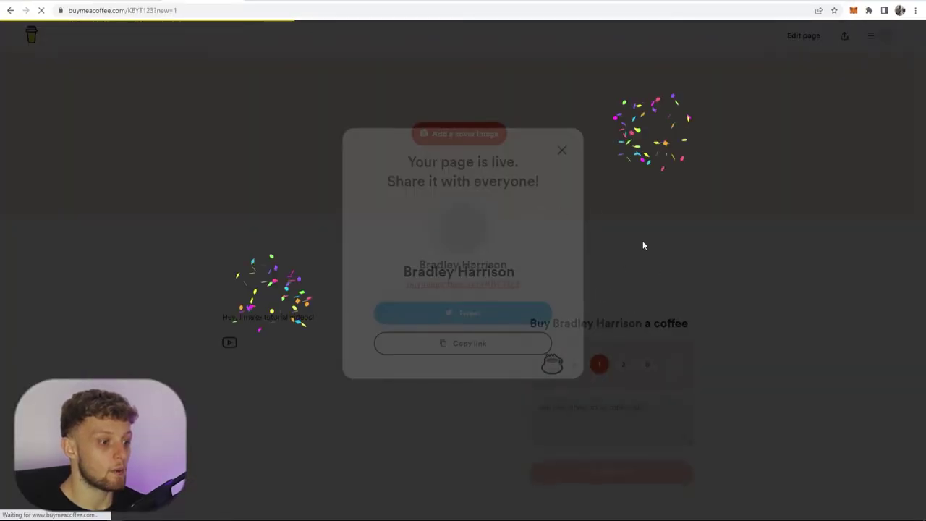
# - Close the page-is-live notice, then upload and save a night-time Earth cover image
pyautogui.click(562, 167)
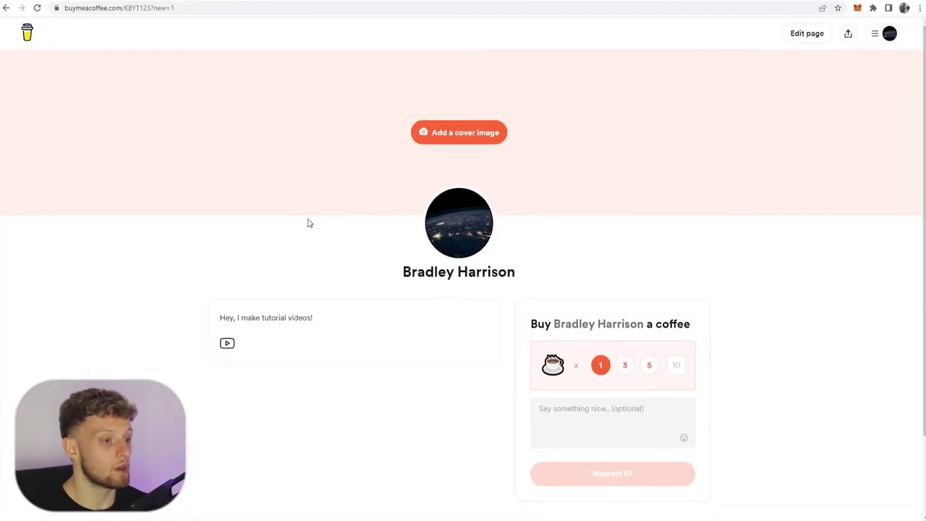
pyautogui.click(459, 136)
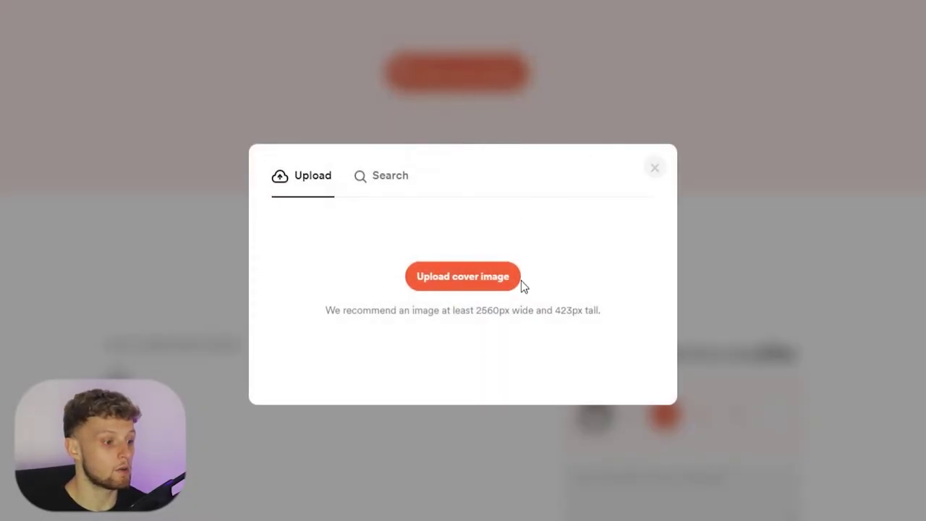
pyautogui.click(444, 277)
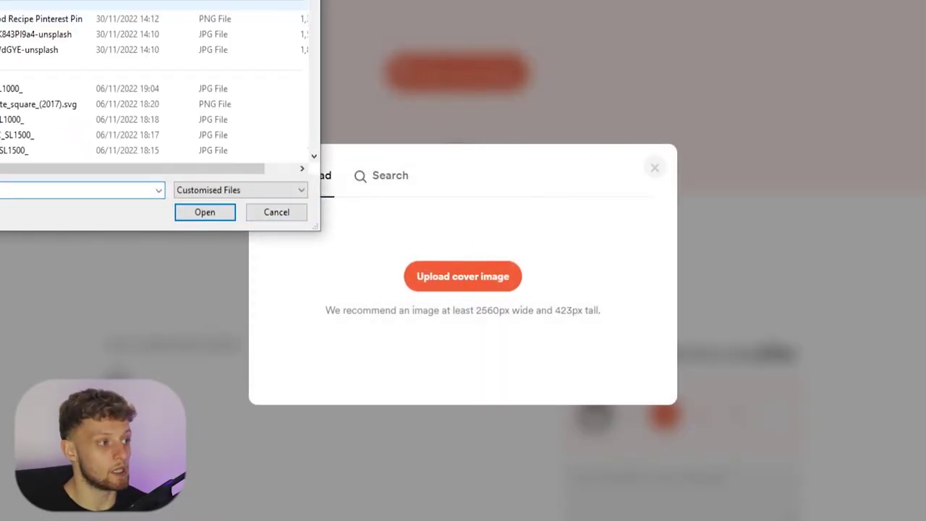
pyautogui.press('Return')
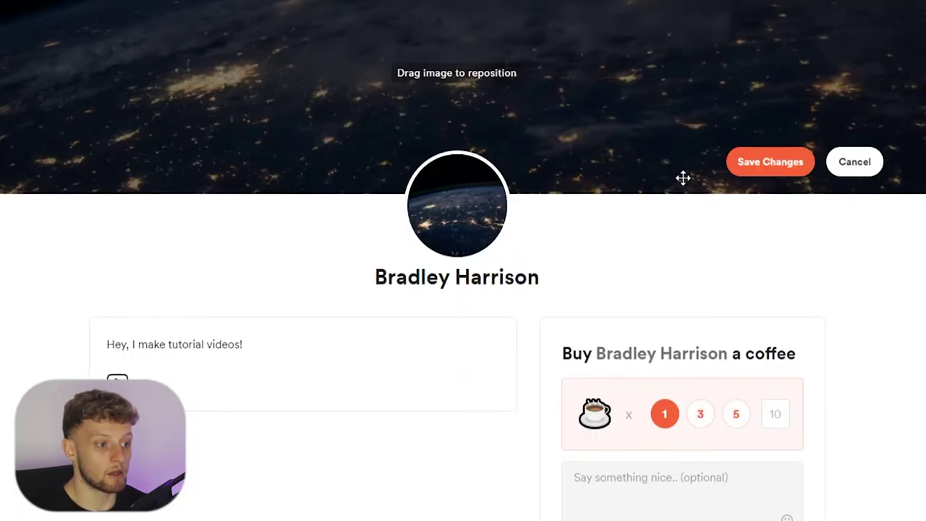
pyautogui.click(787, 171)
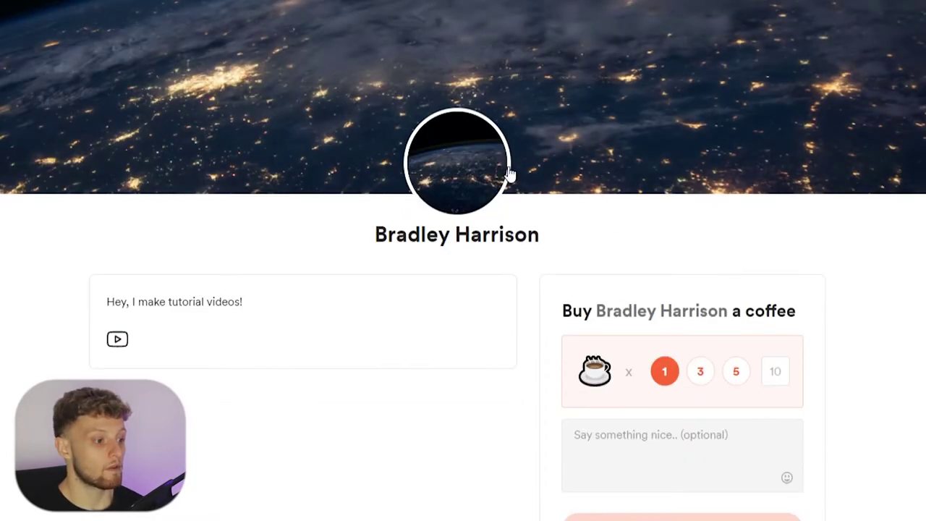
# - Highlight the bio line on the live page
pyautogui.moveTo(343, 106)
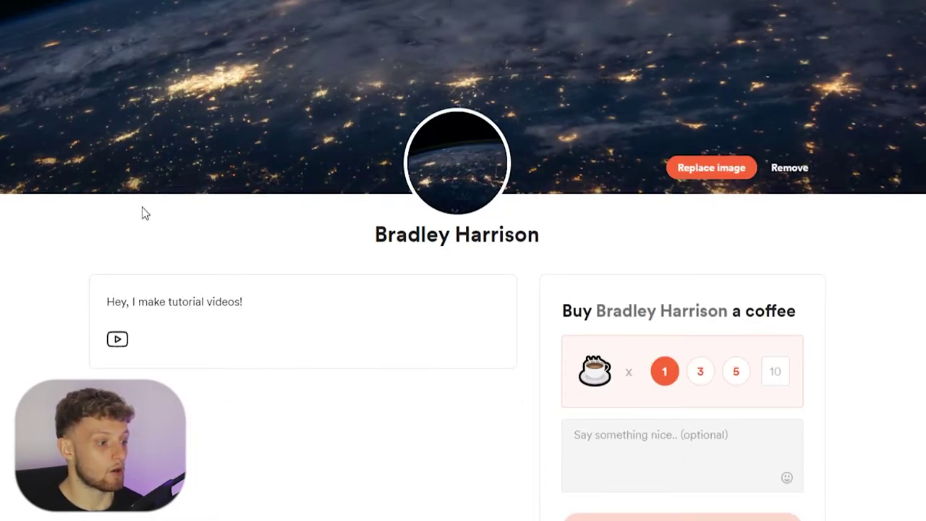
pyautogui.moveTo(265, 311); pyautogui.dragTo(101, 314)
pyautogui.click(120, 298)
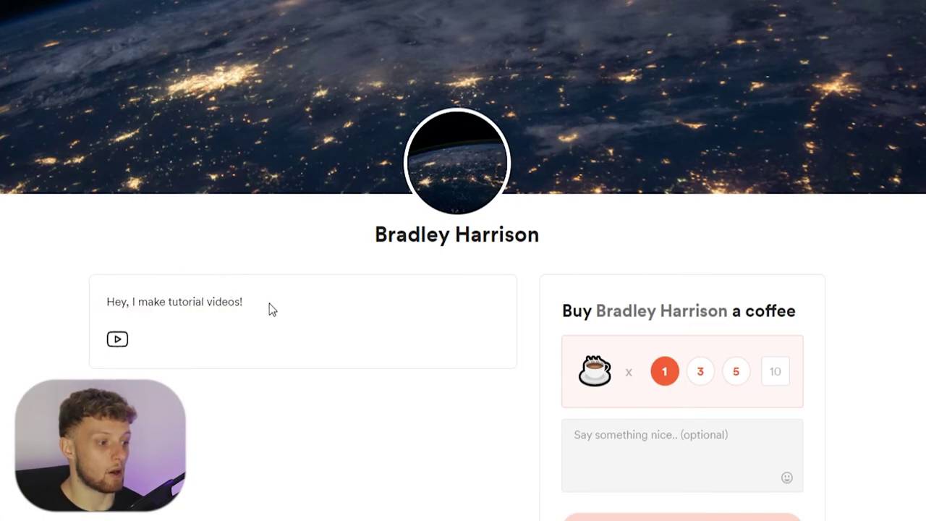
pyautogui.moveTo(268, 308); pyautogui.dragTo(108, 304)
pyautogui.click(159, 300)
pyautogui.scroll(-2, 488, 338)
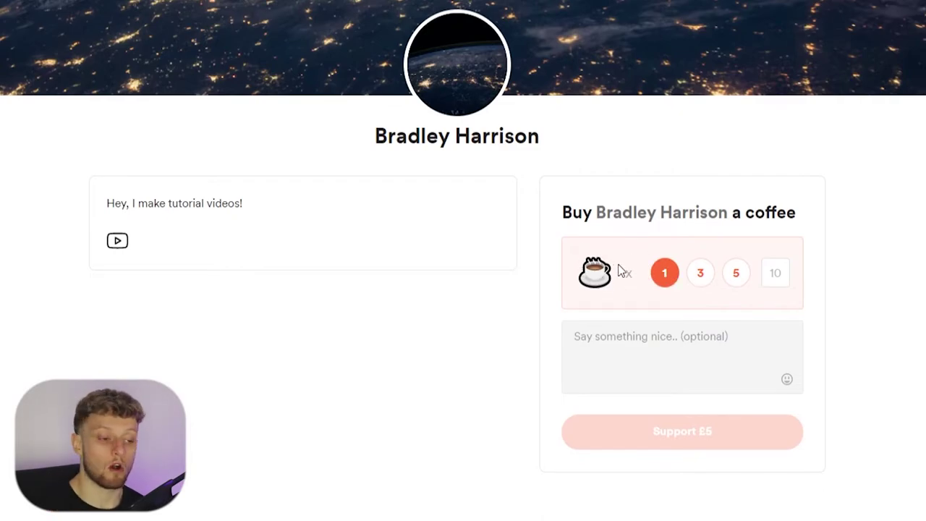
# - Choose 1 coffee (£5) and enter the test message 'akjsdhad' in the support box
pyautogui.click(662, 279)
pyautogui.click(618, 362)
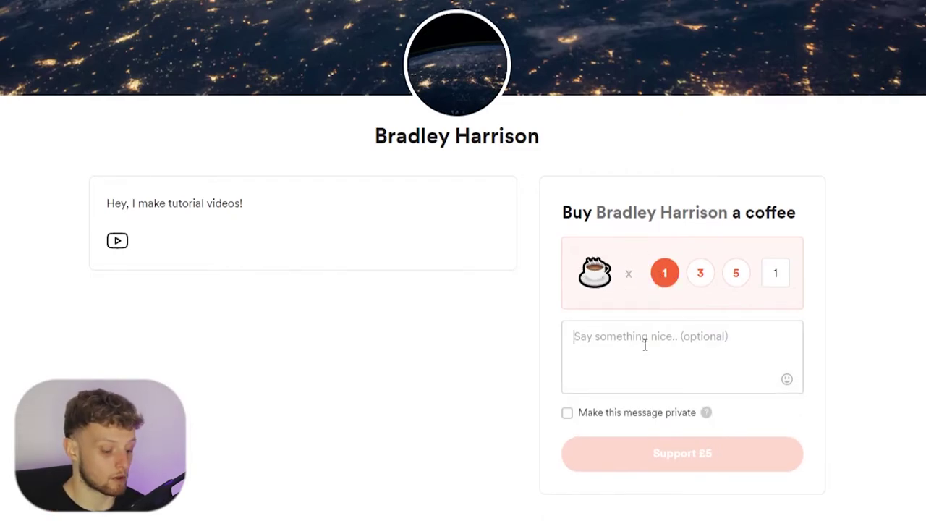
pyautogui.write('akjsdhad')
pyautogui.moveTo(688, 459)
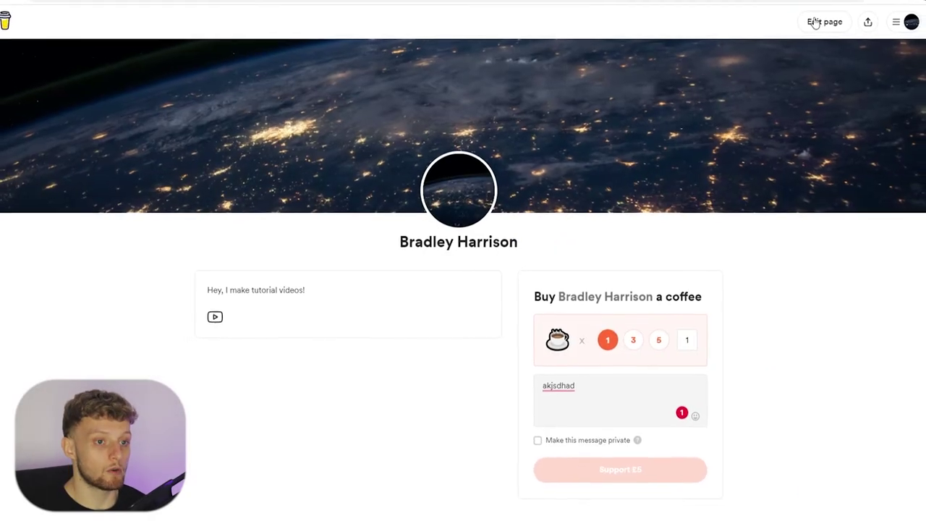
# - Enter Edit page and review the settings, highlighting the About me text and replace-coffee heading
pyautogui.click(799, 28)
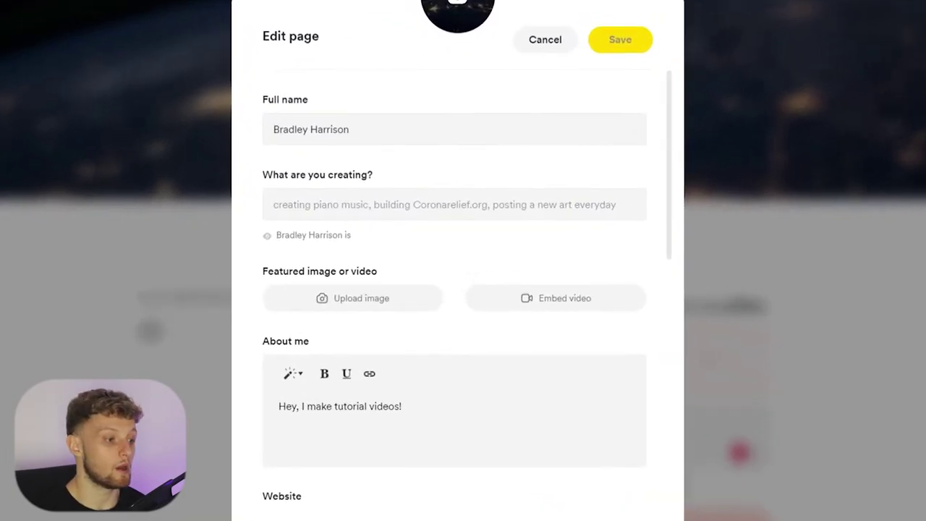
pyautogui.scroll(-1, 436, 215)
pyautogui.scroll(-1, 426, 199)
pyautogui.scroll(1, 416, 213)
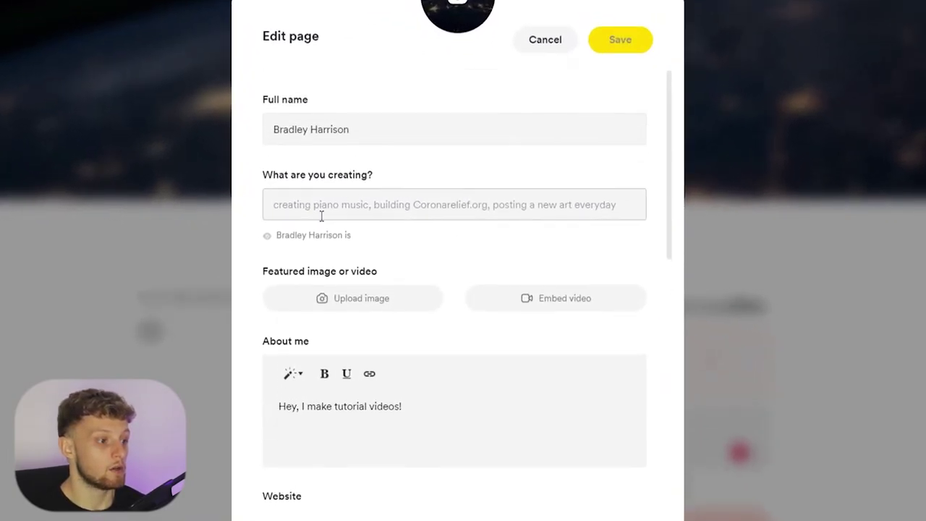
pyautogui.scroll(-2, 430, 211)
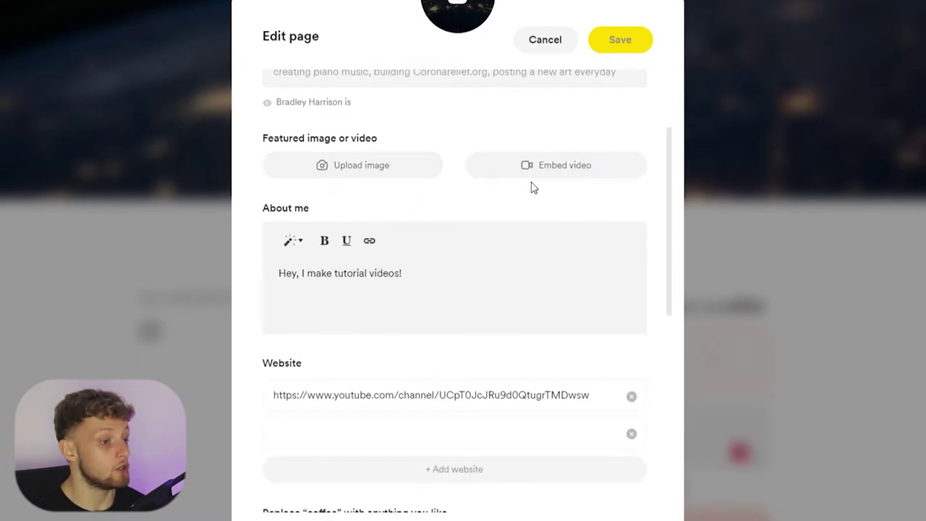
pyautogui.scroll(-1, 370, 242)
pyautogui.scroll(-1, 370, 242)
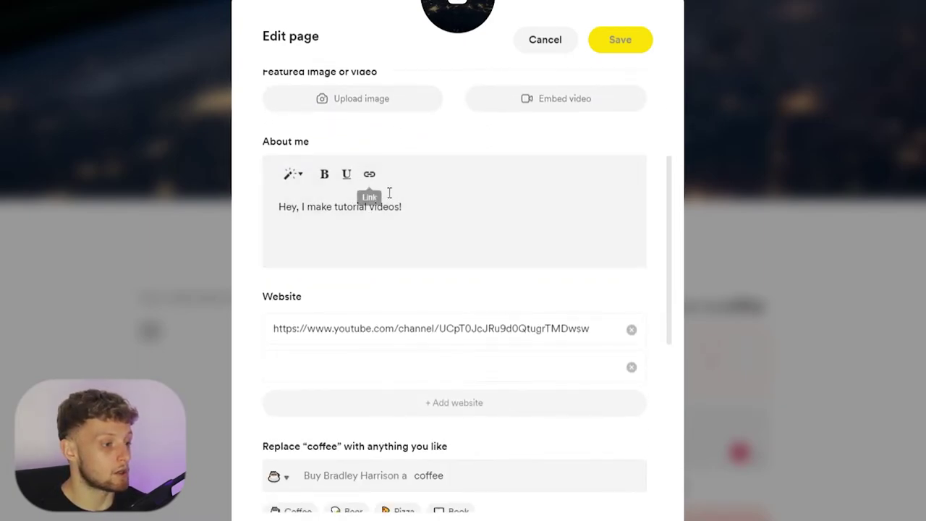
pyautogui.moveTo(403, 209); pyautogui.dragTo(316, 210)
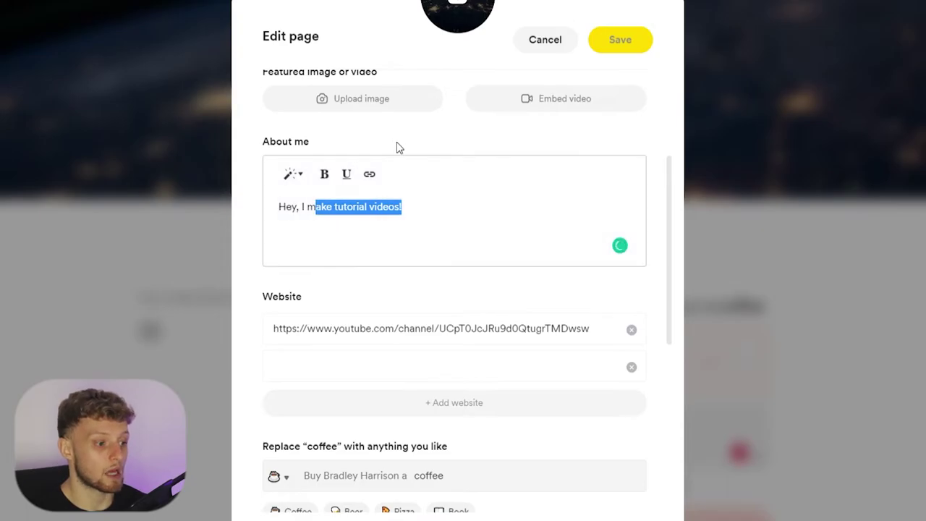
pyautogui.click(475, 287)
pyautogui.scroll(-3, 469, 321)
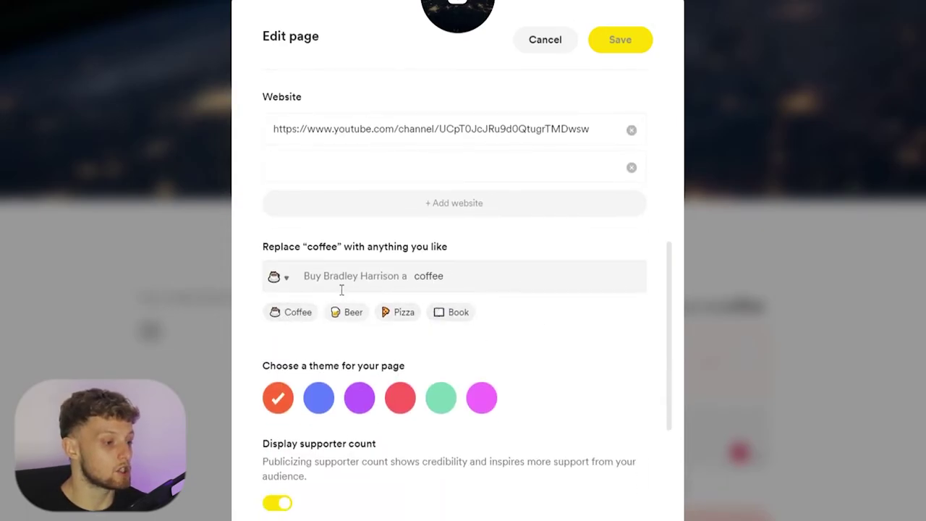
pyautogui.moveTo(261, 249); pyautogui.dragTo(451, 248)
pyautogui.click(321, 262)
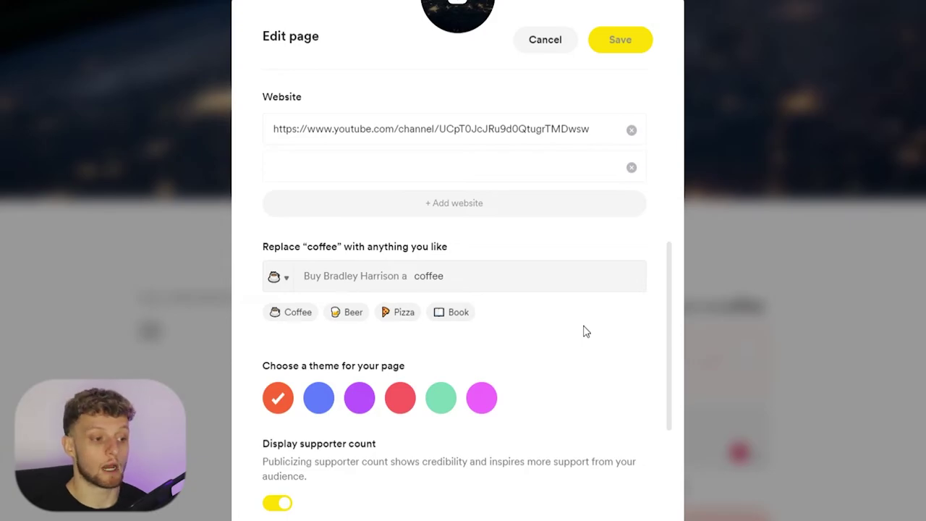
# - Turn on 'Feature memberships on my page' and save the page settings
pyautogui.scroll(-3, 348, 311)
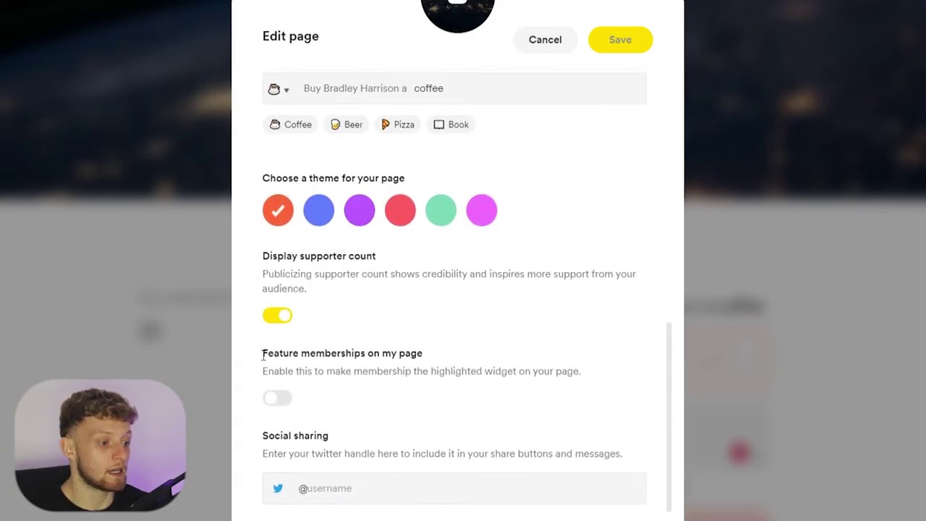
pyautogui.moveTo(263, 354); pyautogui.dragTo(500, 362)
pyautogui.click(410, 369)
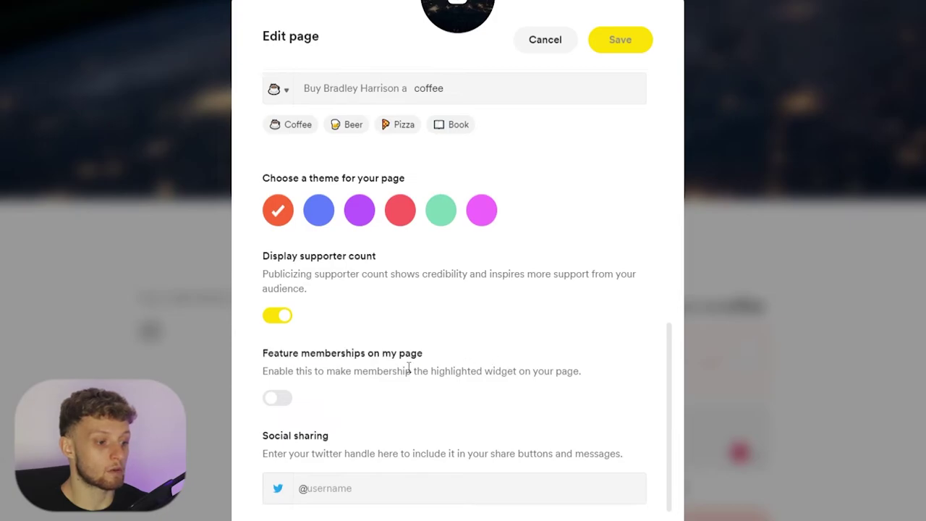
pyautogui.click(275, 398)
pyautogui.click(628, 40)
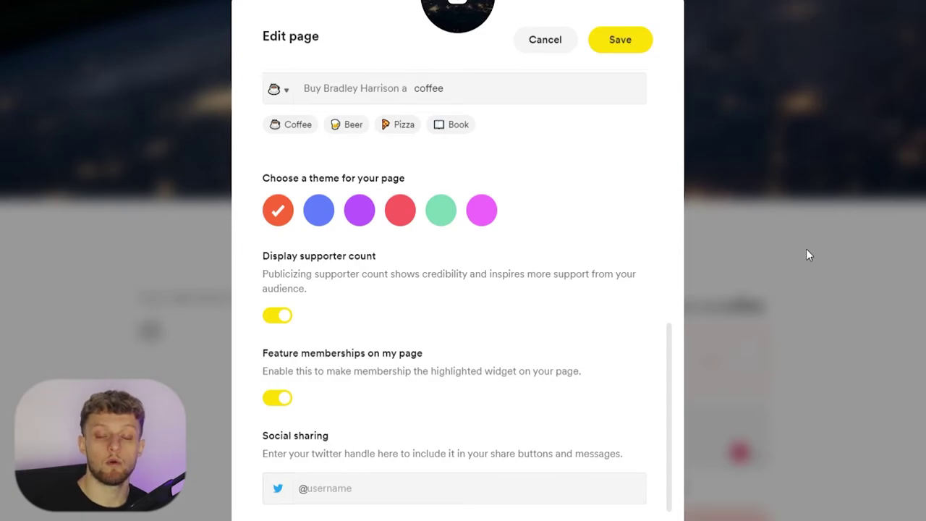
pyautogui.click(634, 52)
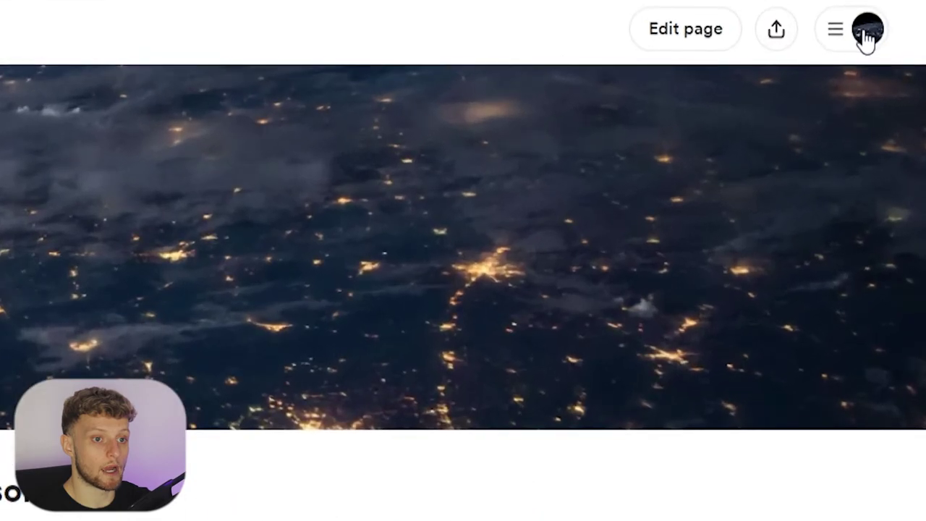
# - Go through the account menu to the creator dashboard, highlighting the MONETIZE heading
pyautogui.click(886, 36)
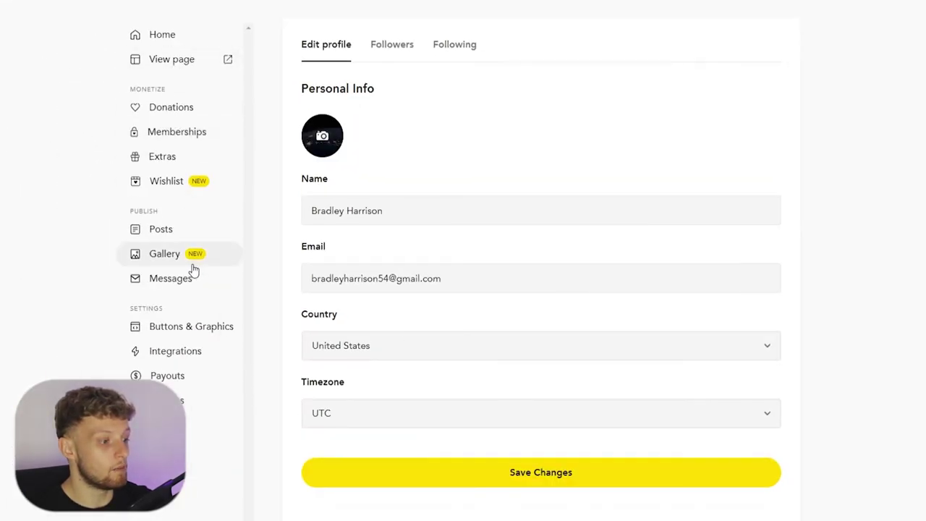
pyautogui.moveTo(127, 90); pyautogui.dragTo(172, 91)
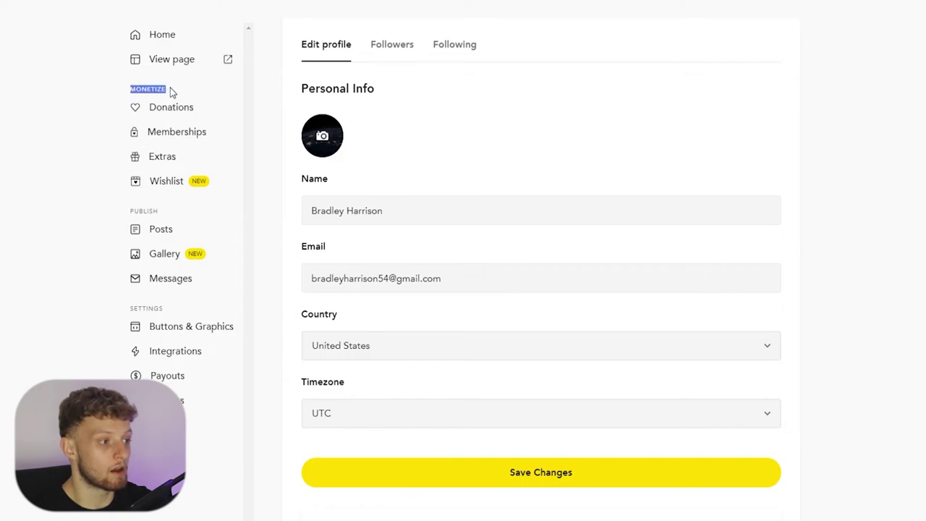
pyautogui.click(181, 92)
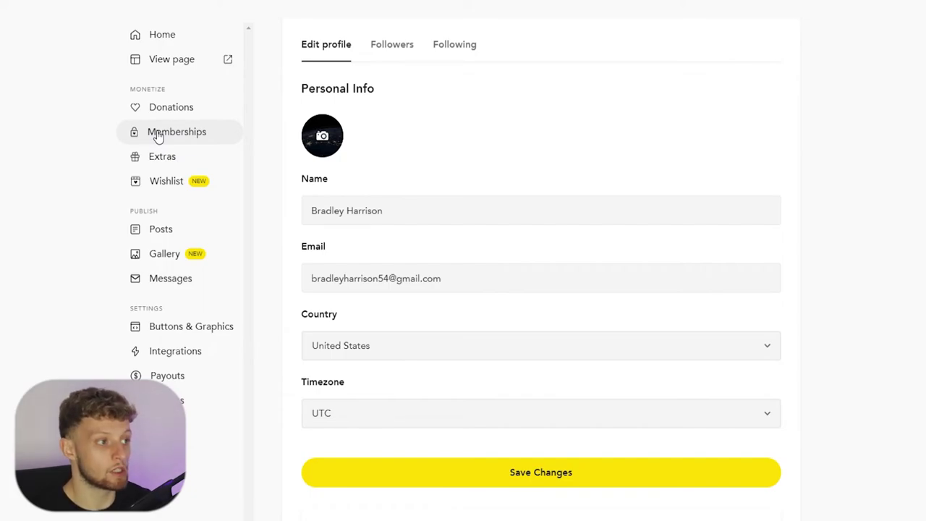
pyautogui.click(158, 138)
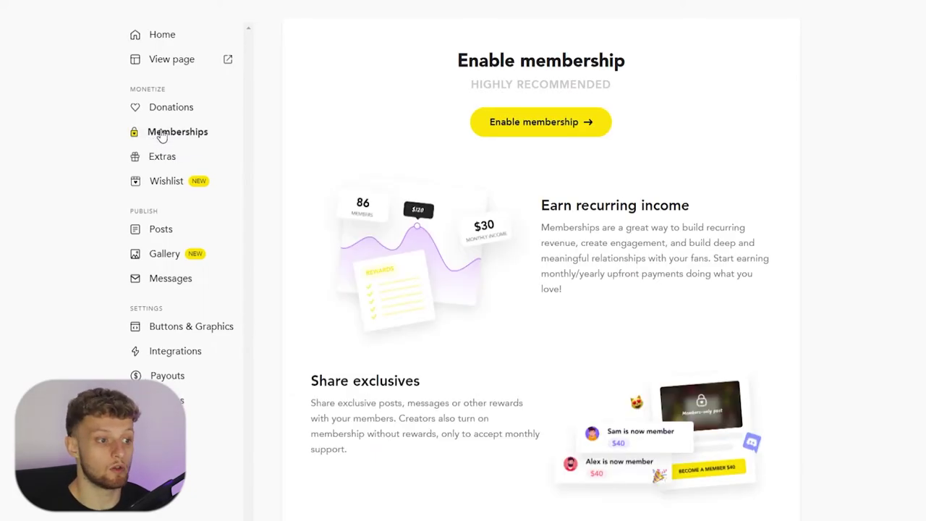
pyautogui.click(524, 136)
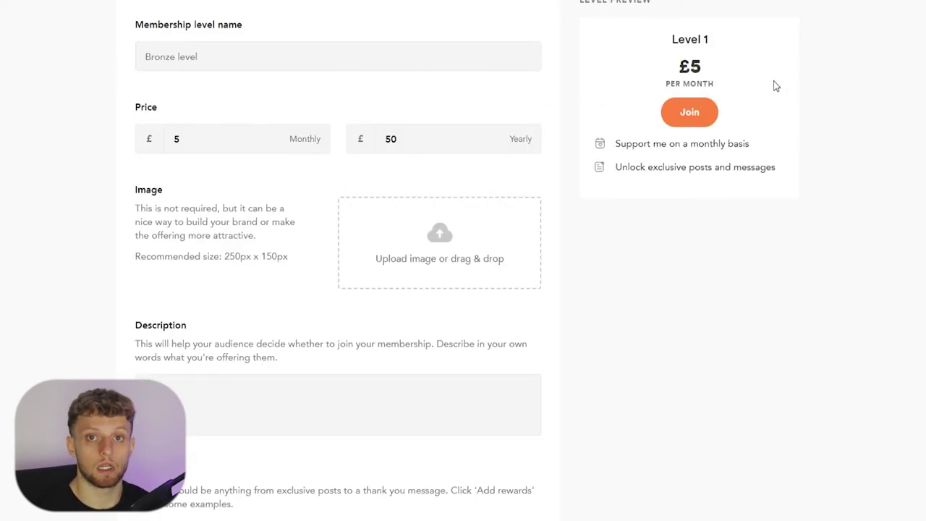
pyautogui.doubleClick(684, 67)
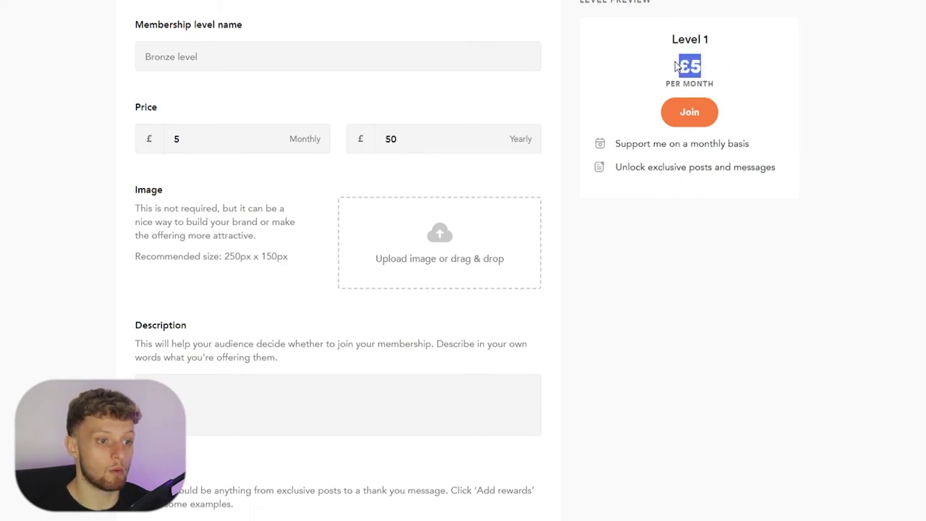
pyautogui.click(709, 83)
pyautogui.moveTo(728, 87); pyautogui.dragTo(667, 72)
pyautogui.click(789, 90)
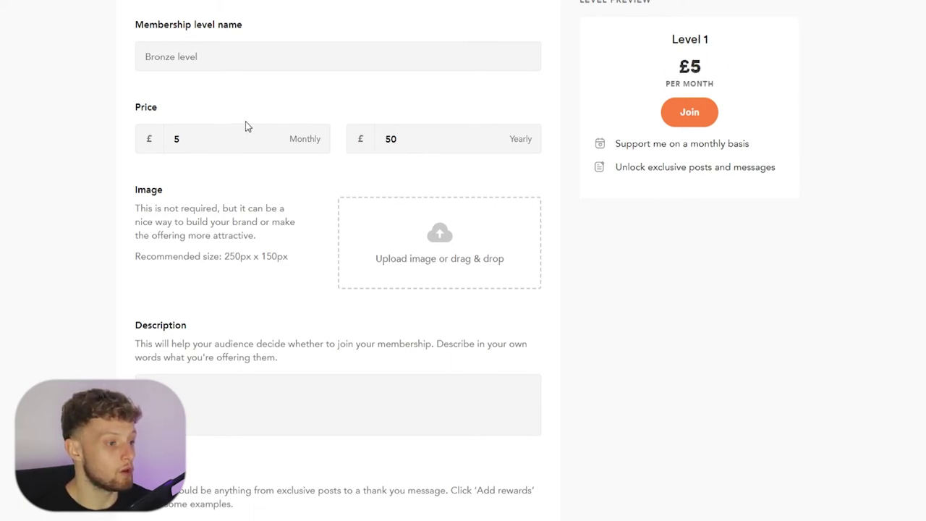
pyautogui.click(249, 145)
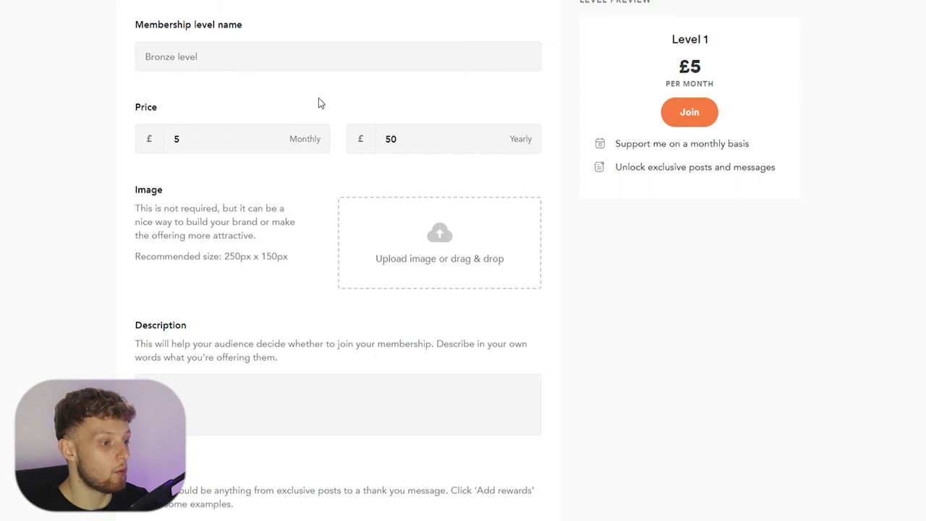
pyautogui.scroll(-3, 329, 120)
pyautogui.scroll(-4, 341, 139)
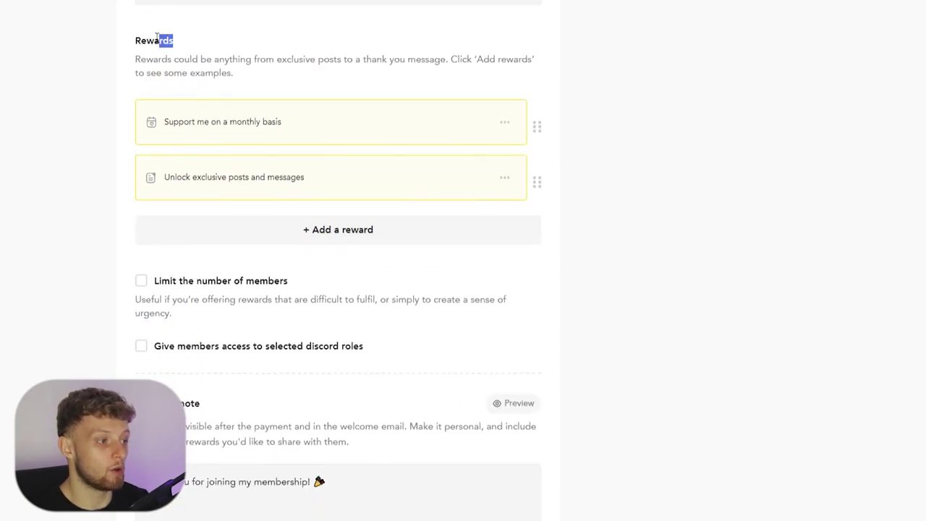
pyautogui.moveTo(156, 36); pyautogui.dragTo(134, 41)
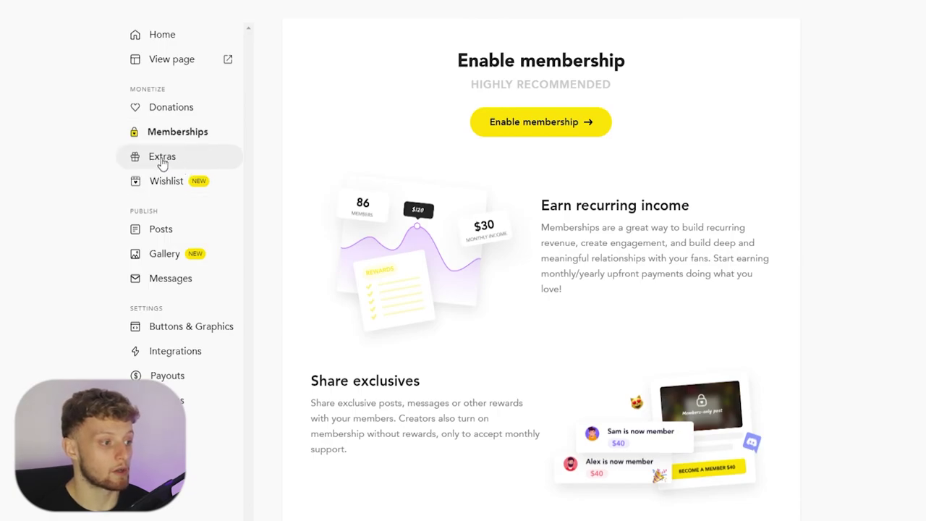
# - Go to Extras, then open the still-empty Wishlist section
pyautogui.click(174, 152)
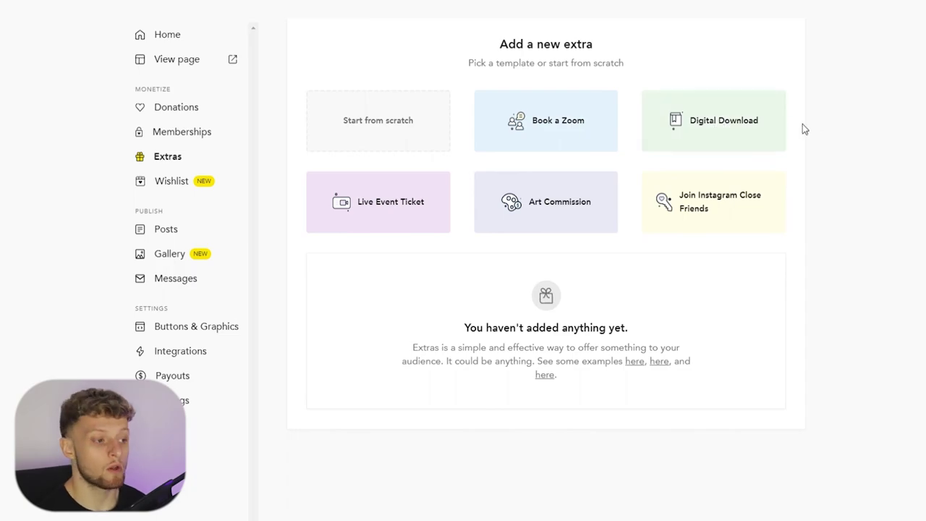
pyautogui.click(137, 184)
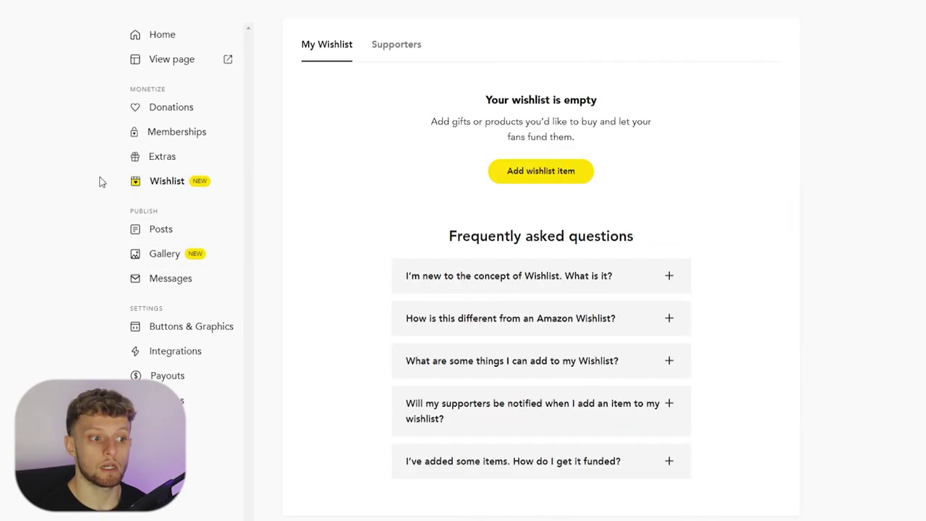